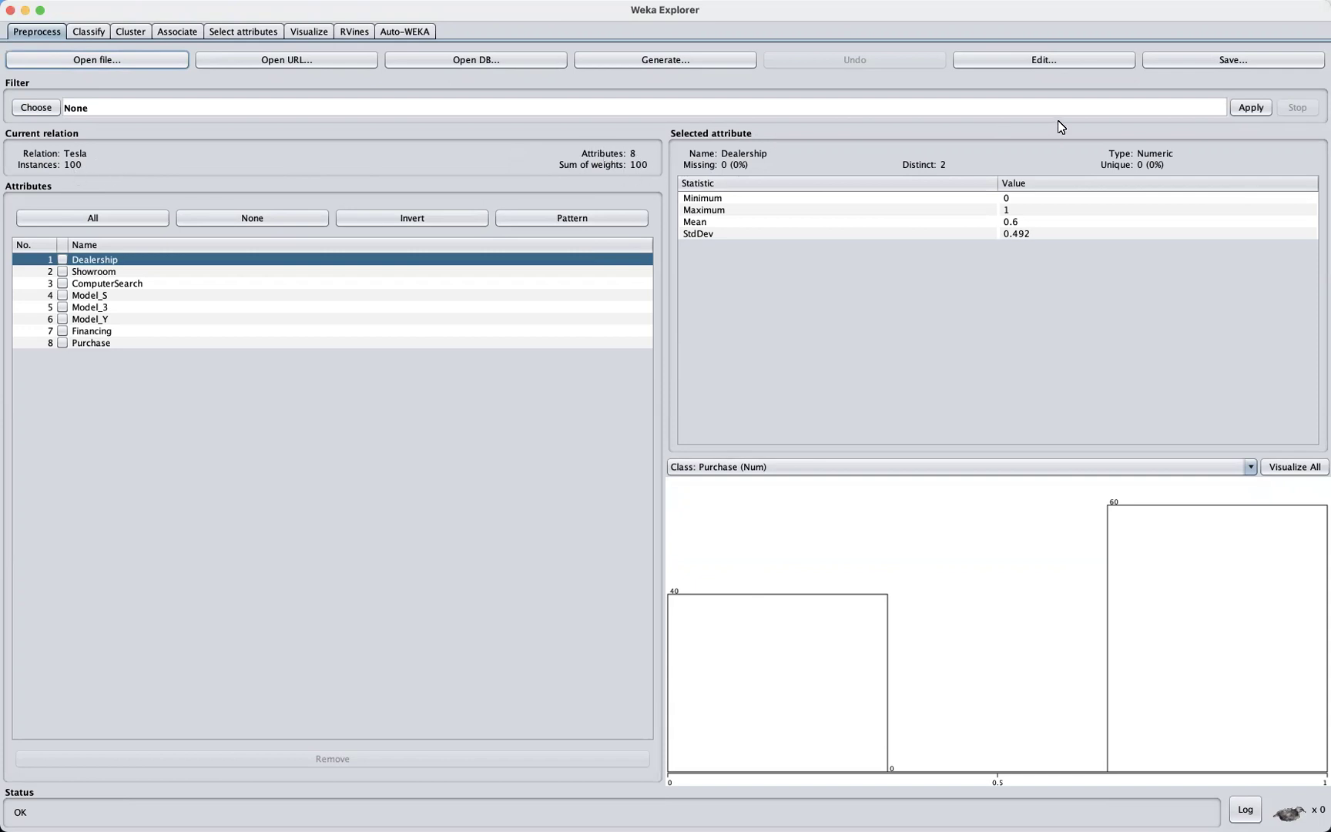
# Open the Tesla dataset in the data viewer, examine its records and attributes, and close the viewer
pyautogui.click(1051, 61)
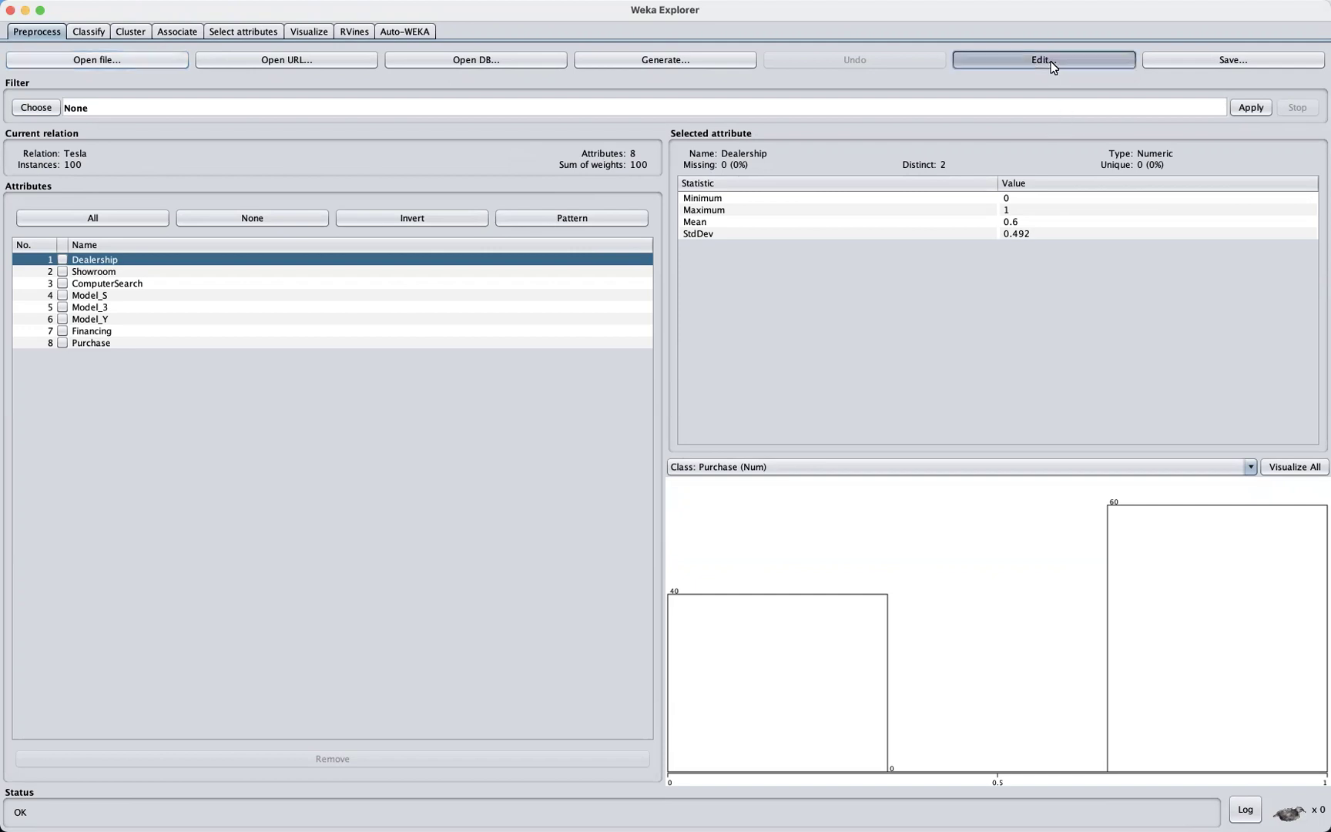
pyautogui.moveTo(295, 195); pyautogui.dragTo(245, 154)
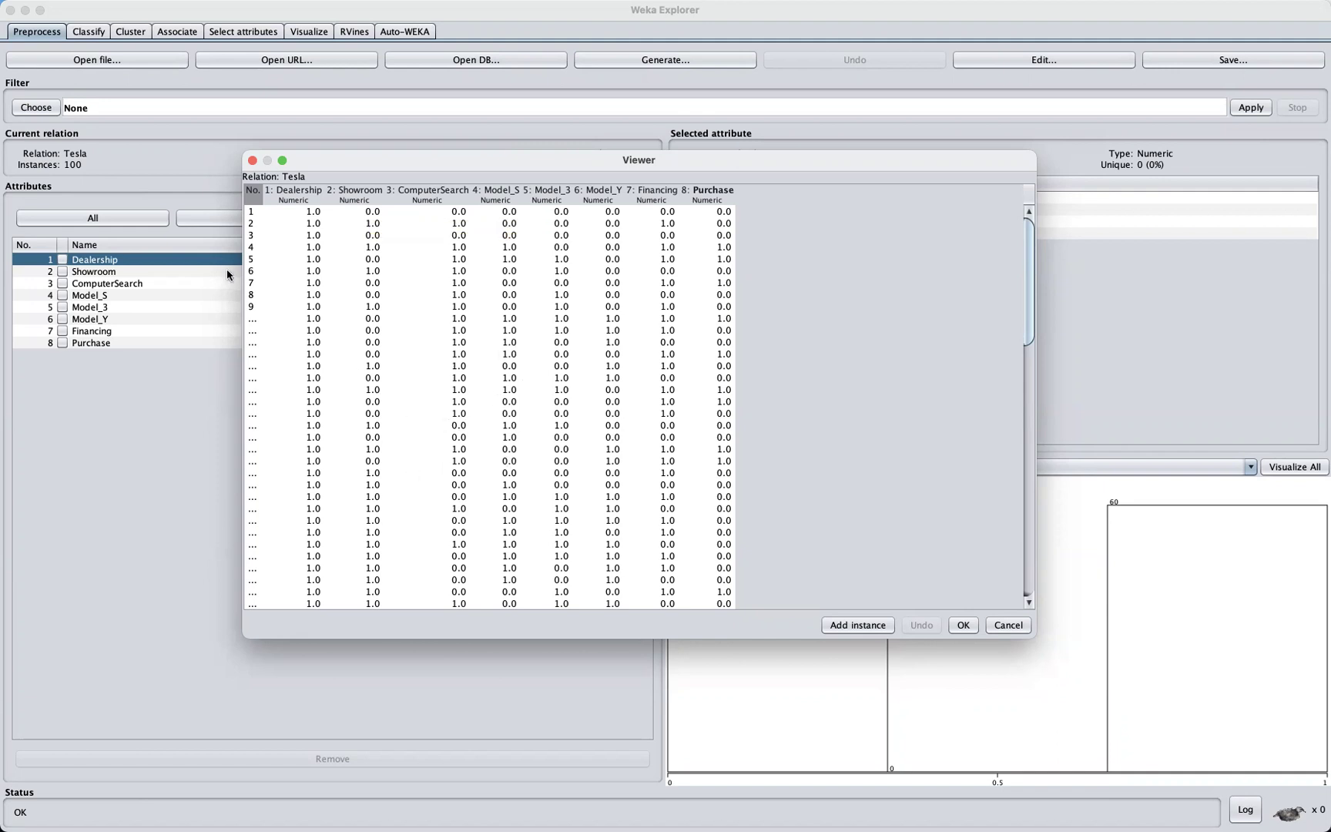
pyautogui.click(253, 161)
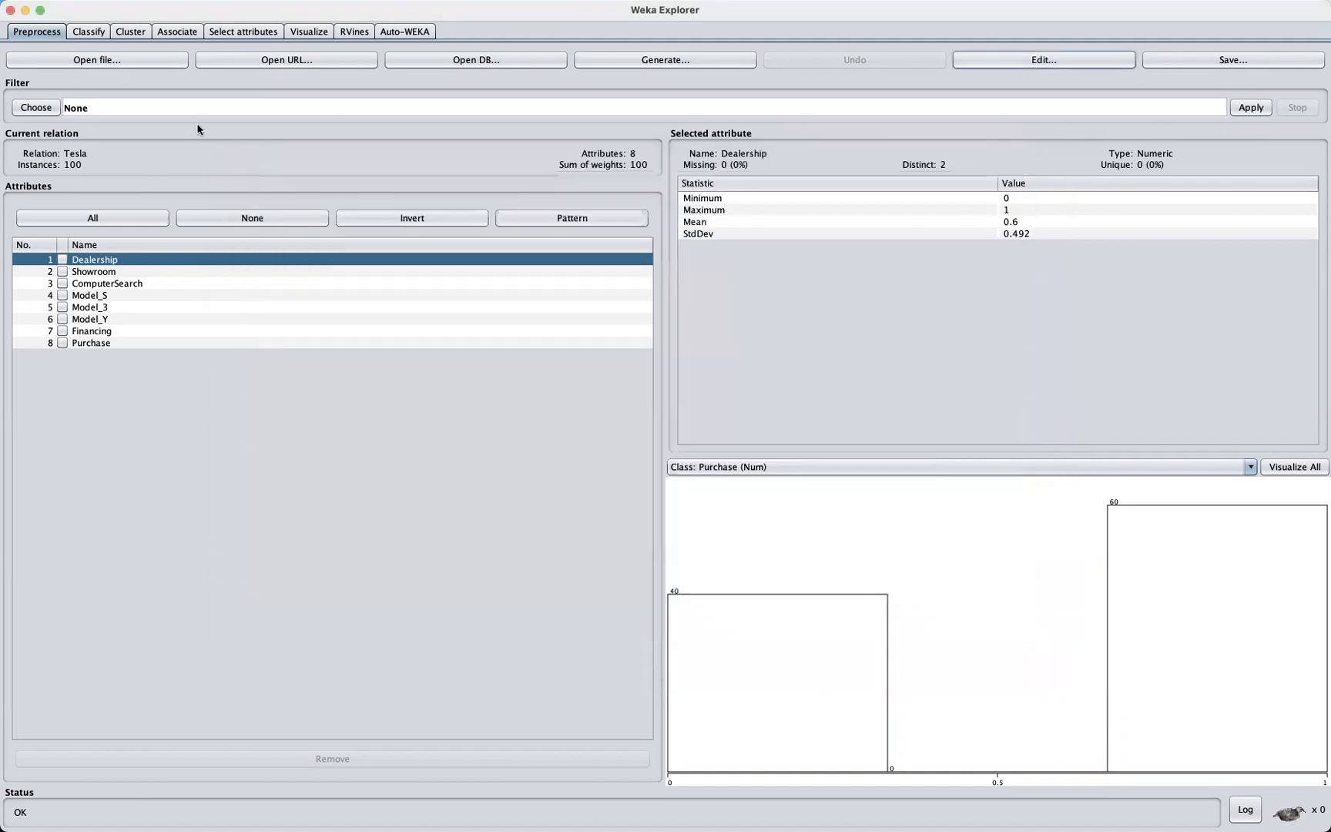
# Choose SimpleKMeans as the clustering algorithm for the Tesla dataset
pyautogui.click(130, 35)
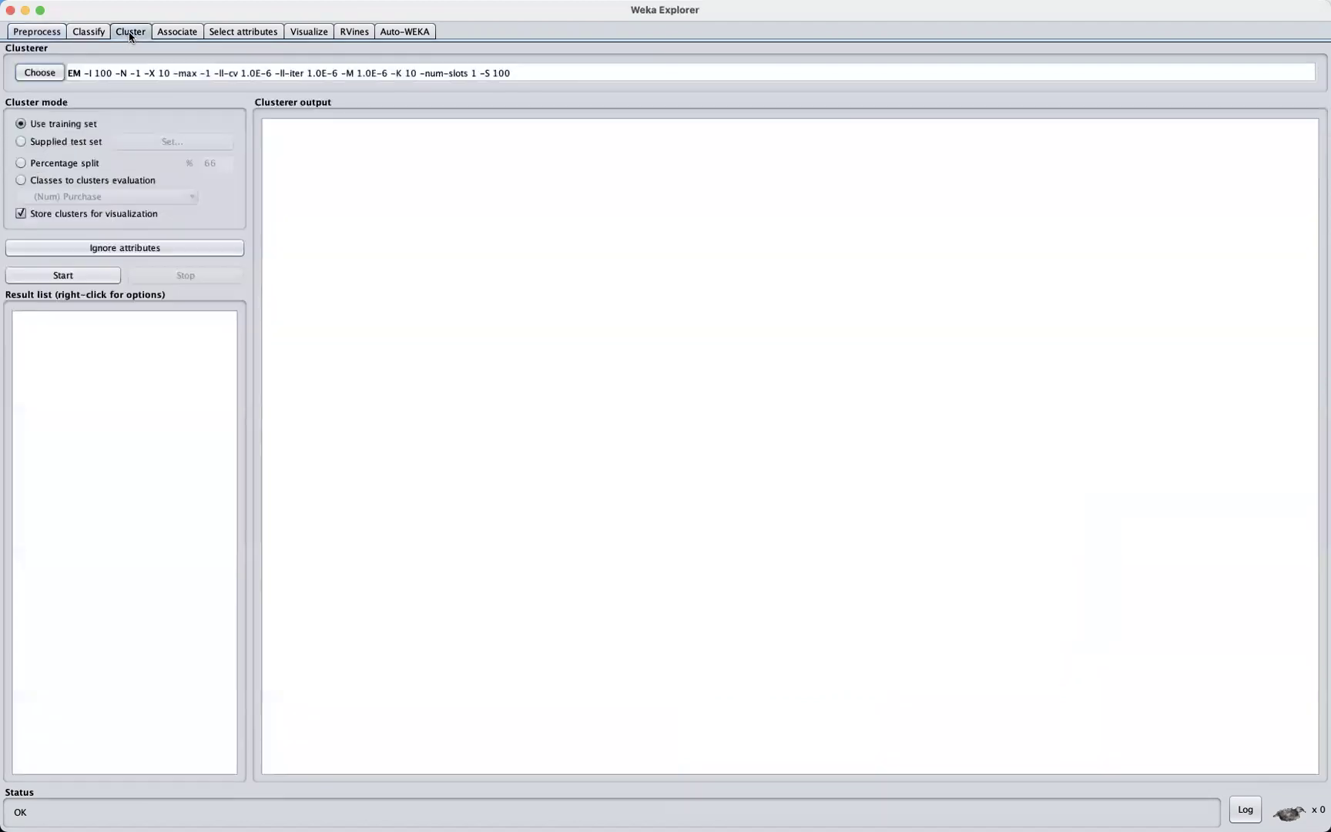
pyautogui.click(48, 74)
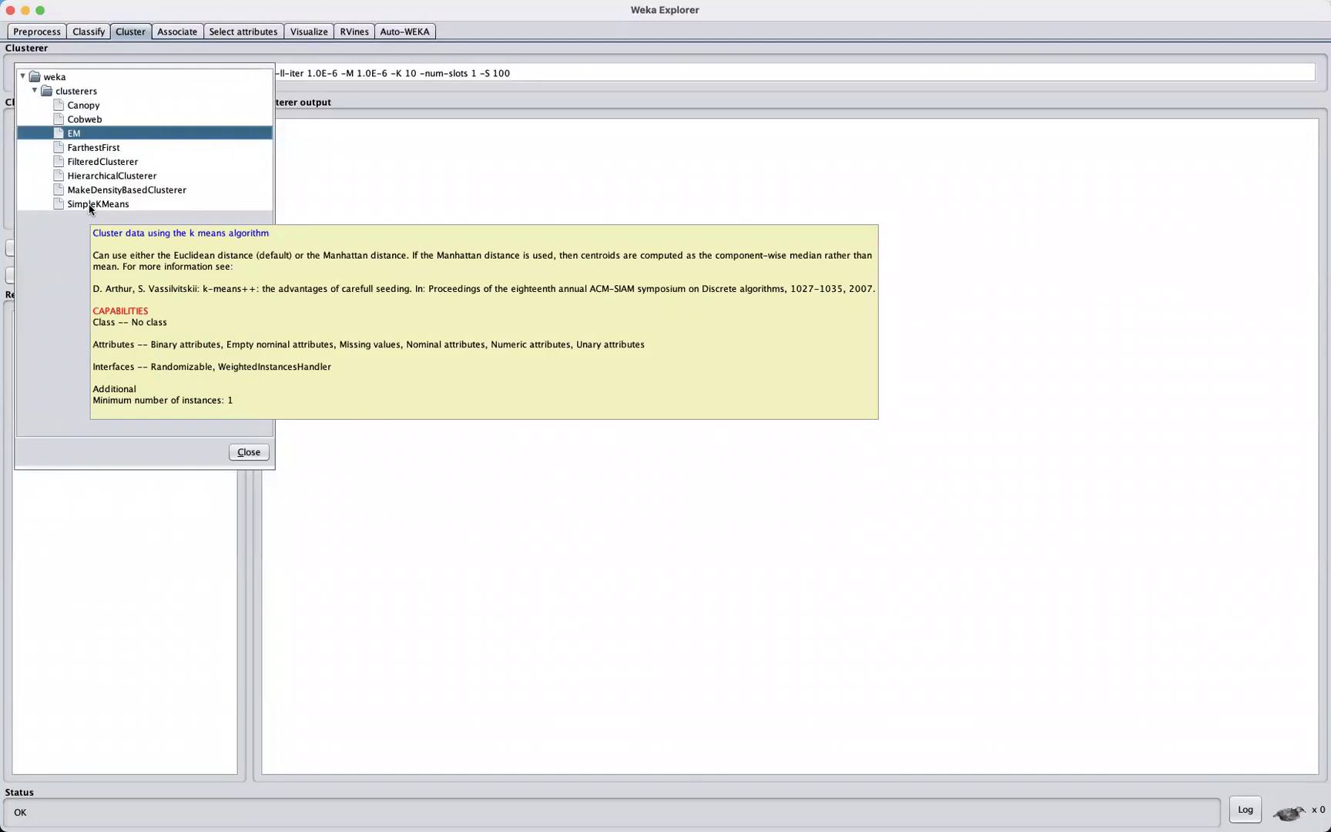
pyautogui.click(90, 204)
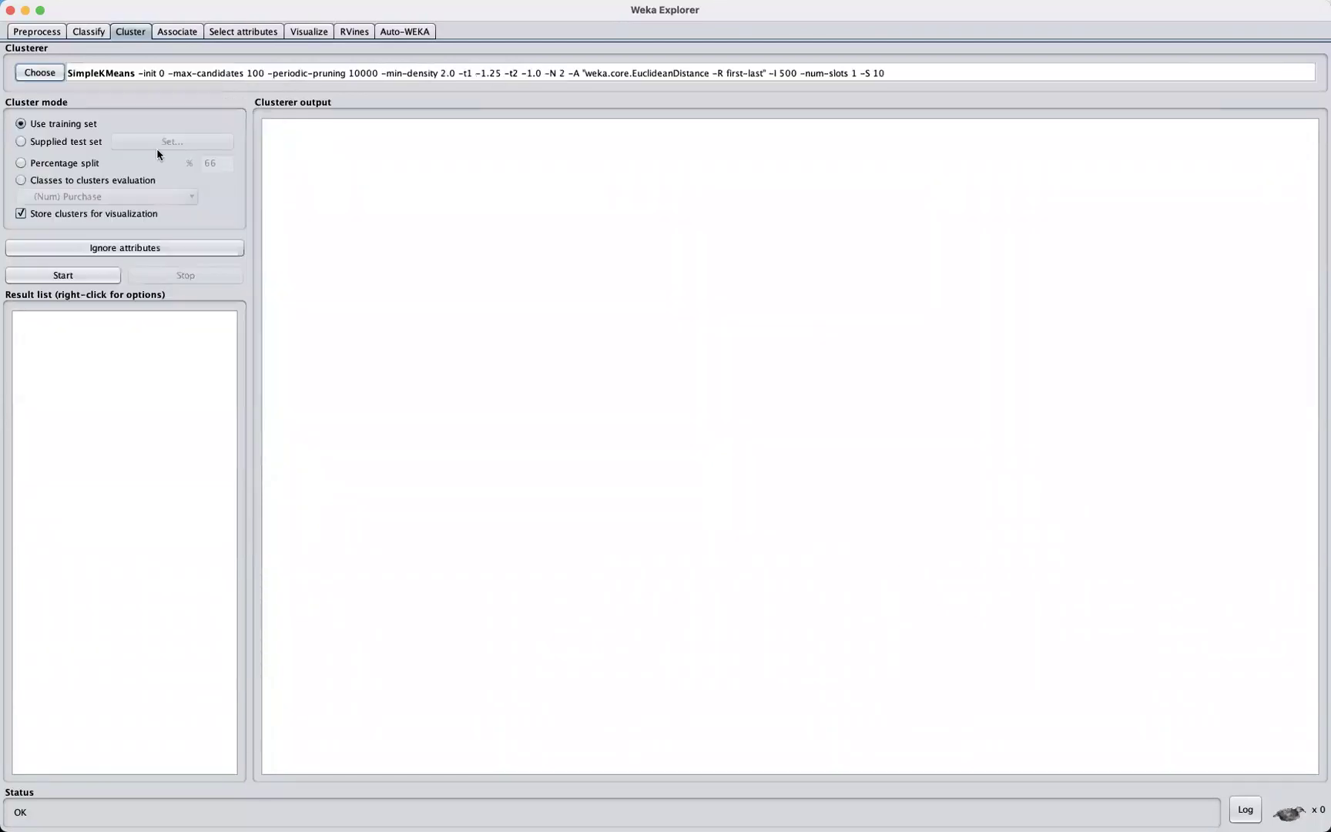
# Configure SimpleKMeans for 5 clusters, keeping EuclideanDistance as the distance function, and run the clustering on the training set
pyautogui.click(258, 74)
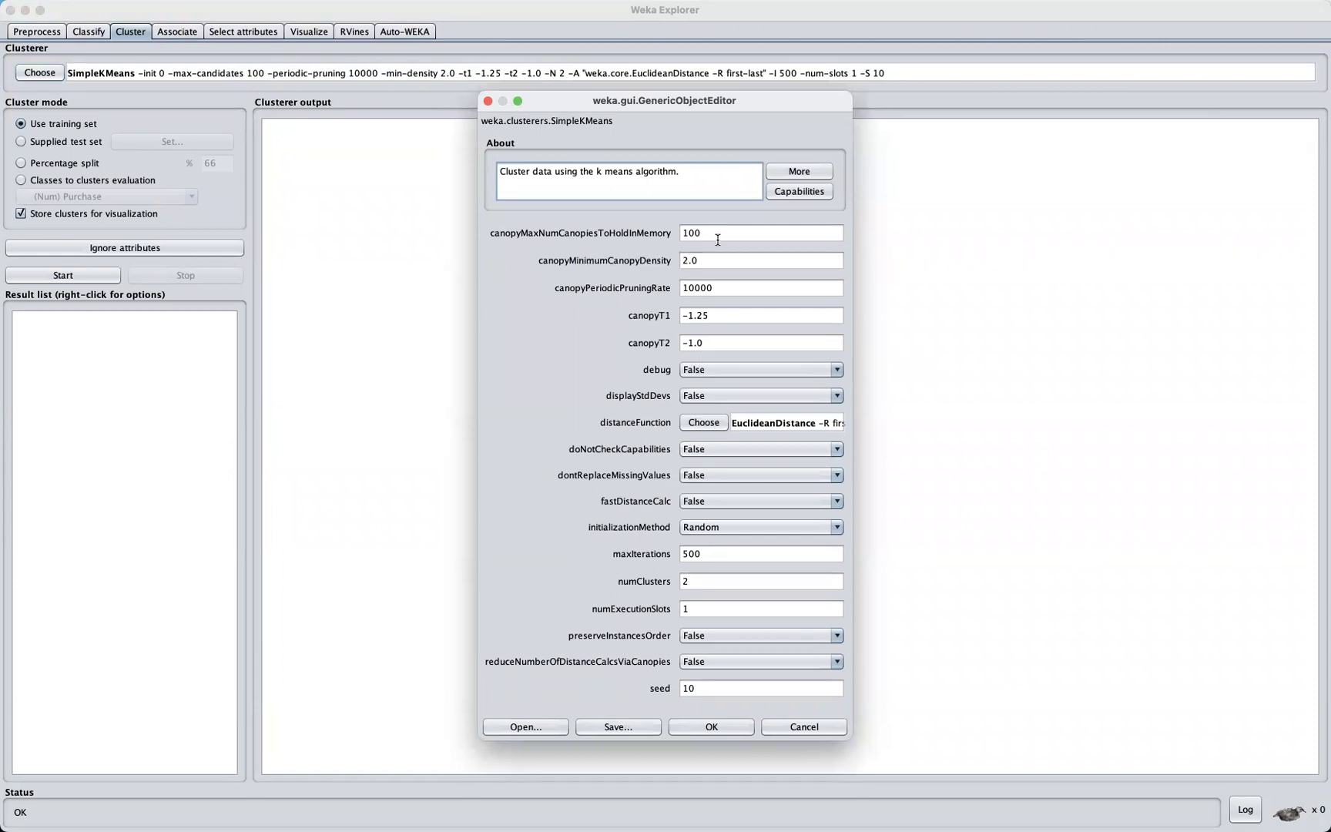
pyautogui.doubleClick(697, 583)
pyautogui.press('BackSpace')
pyautogui.write('5')
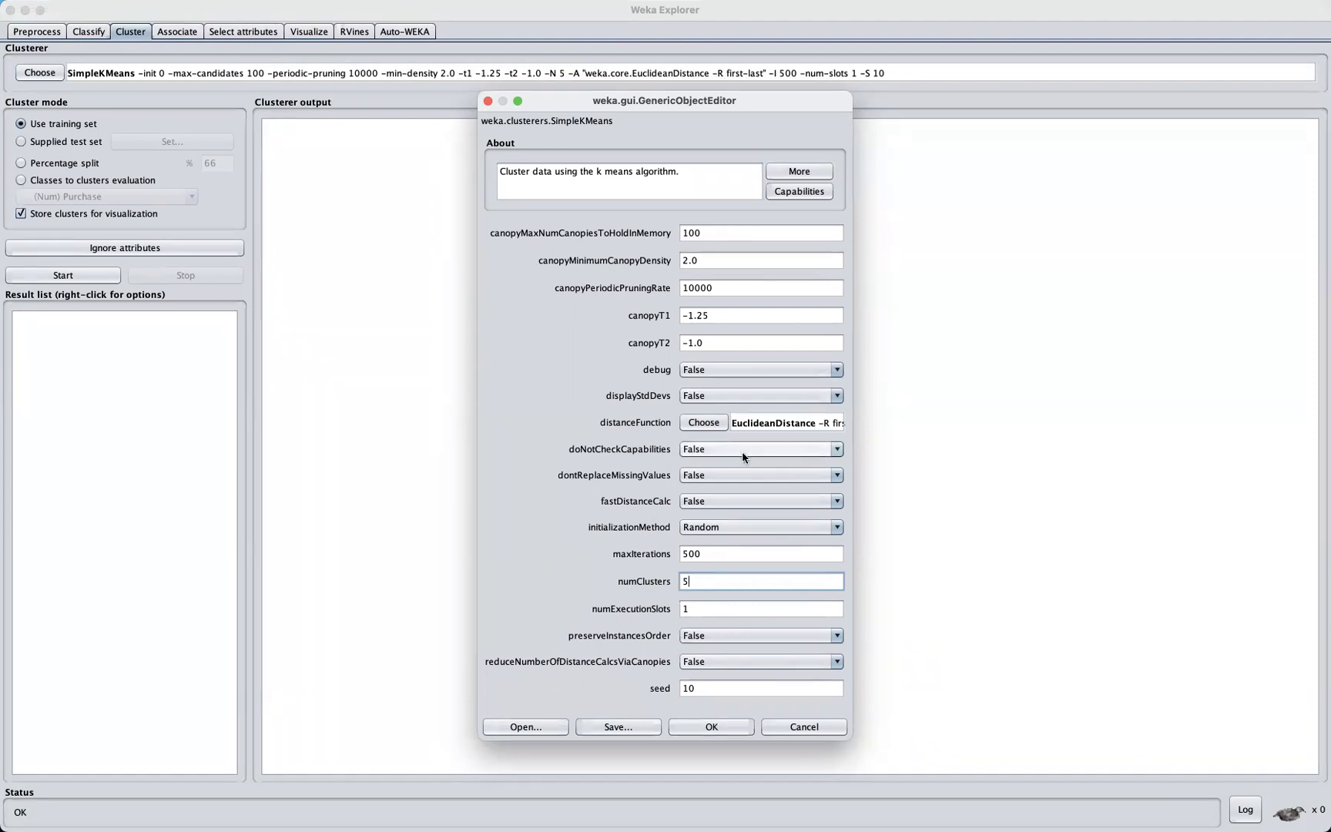
pyautogui.click(714, 423)
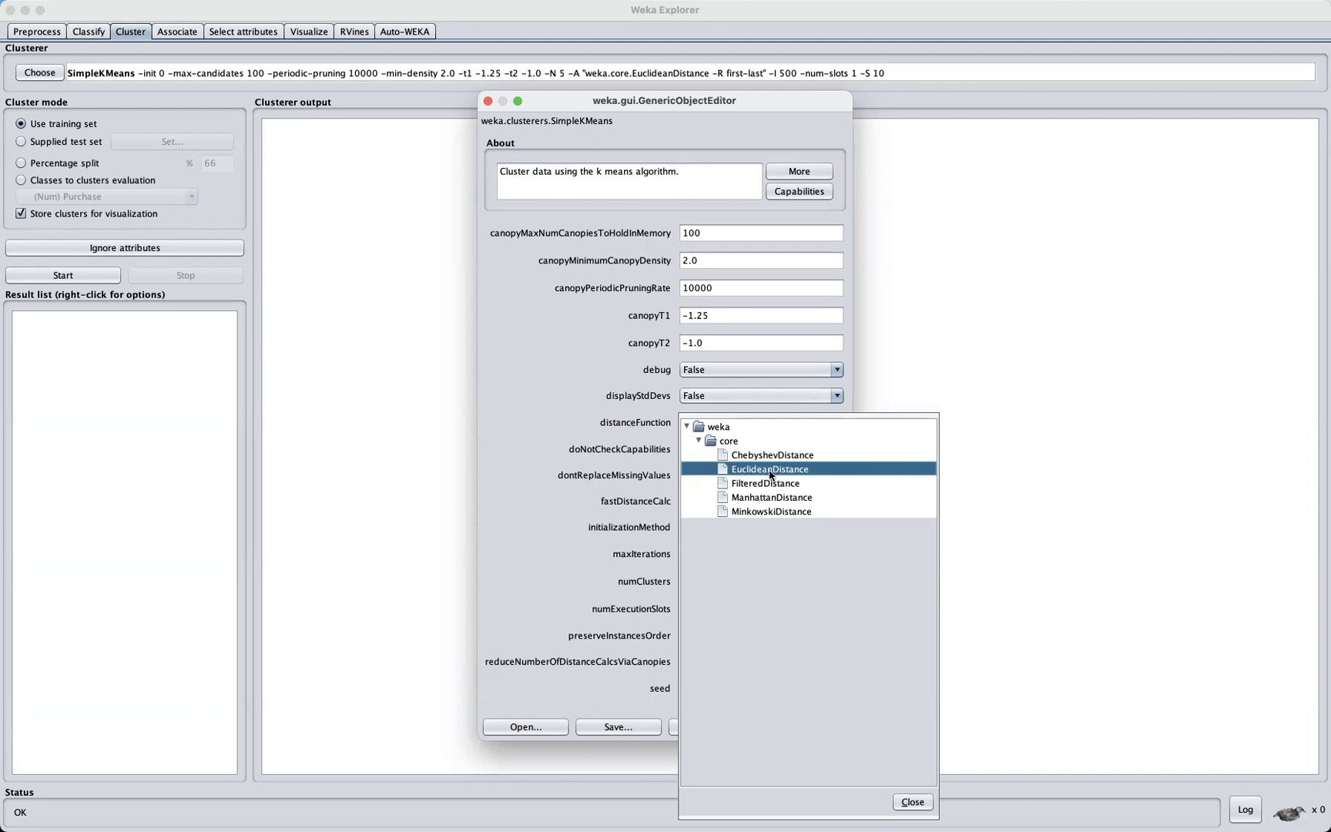
pyautogui.click(912, 804)
pyautogui.click(713, 726)
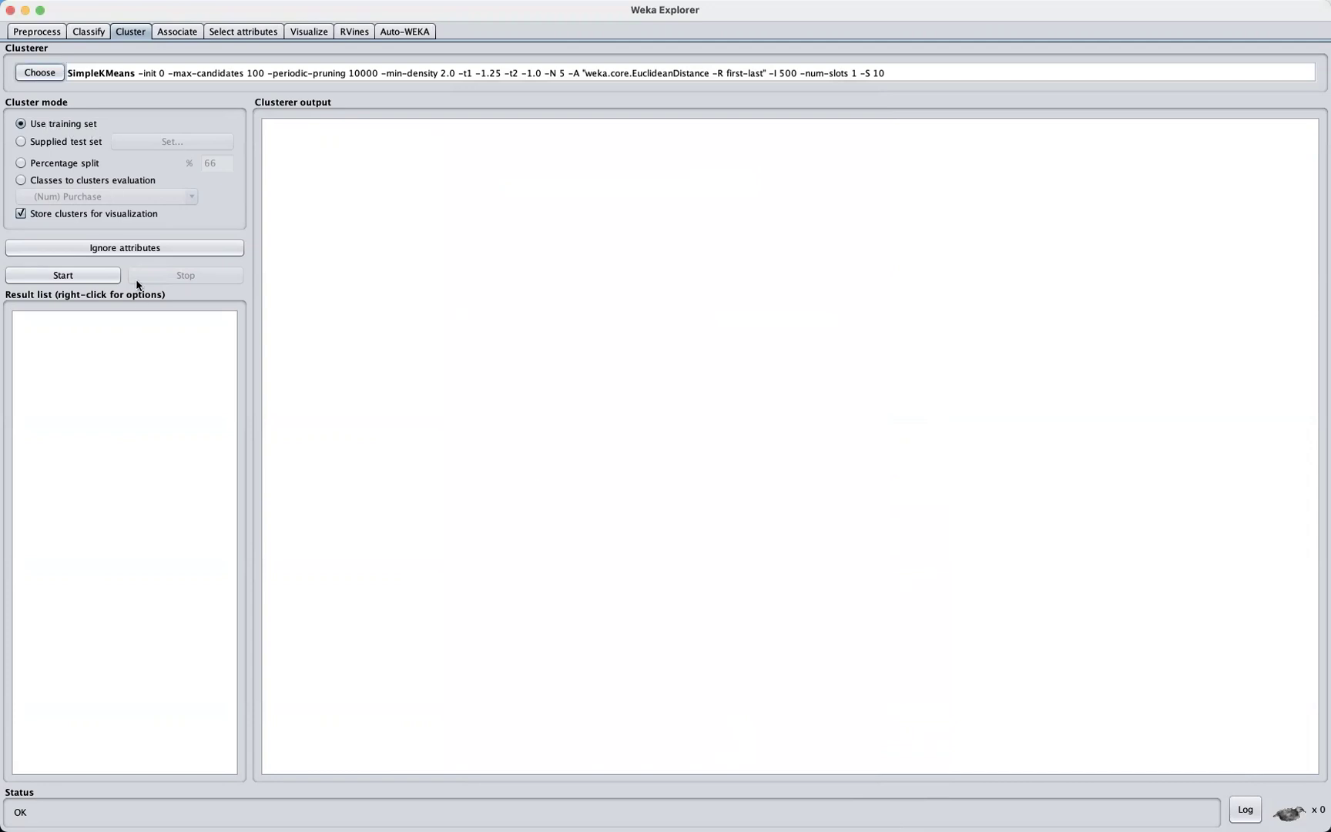
pyautogui.click(84, 275)
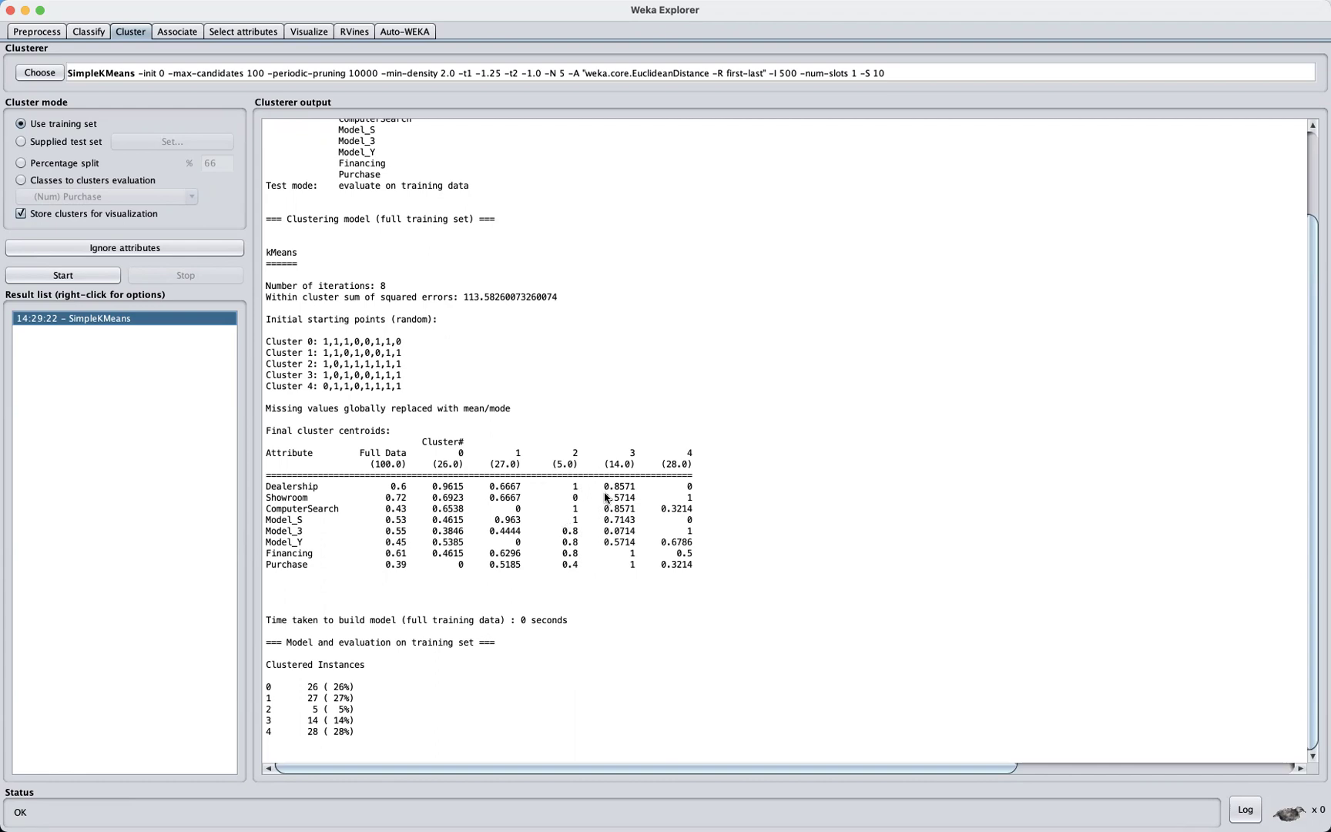
# Review the SimpleKMeans parameters without changing them, and examine the Model_Y centroid of cluster 4 in the results
pyautogui.click(451, 73)
pyautogui.click(697, 584)
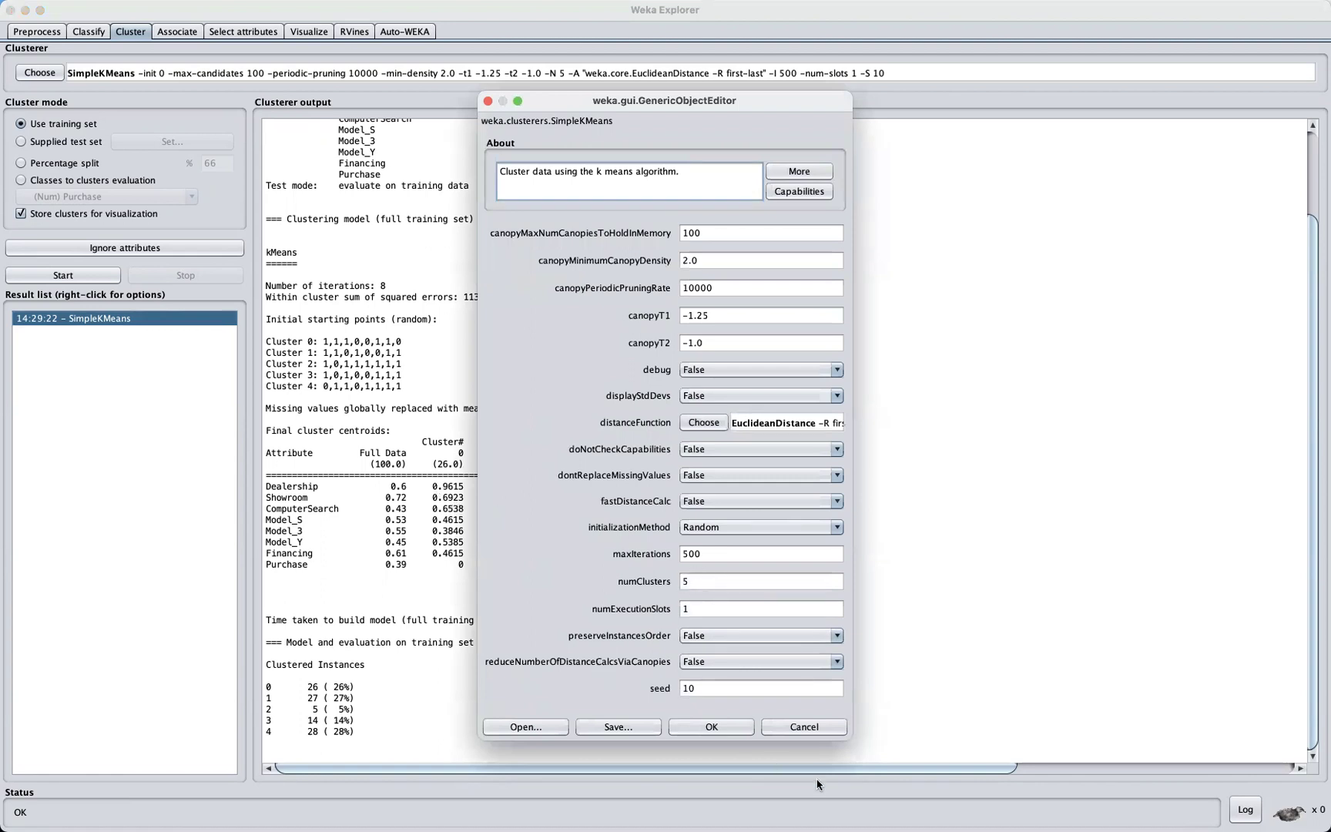
pyautogui.click(810, 725)
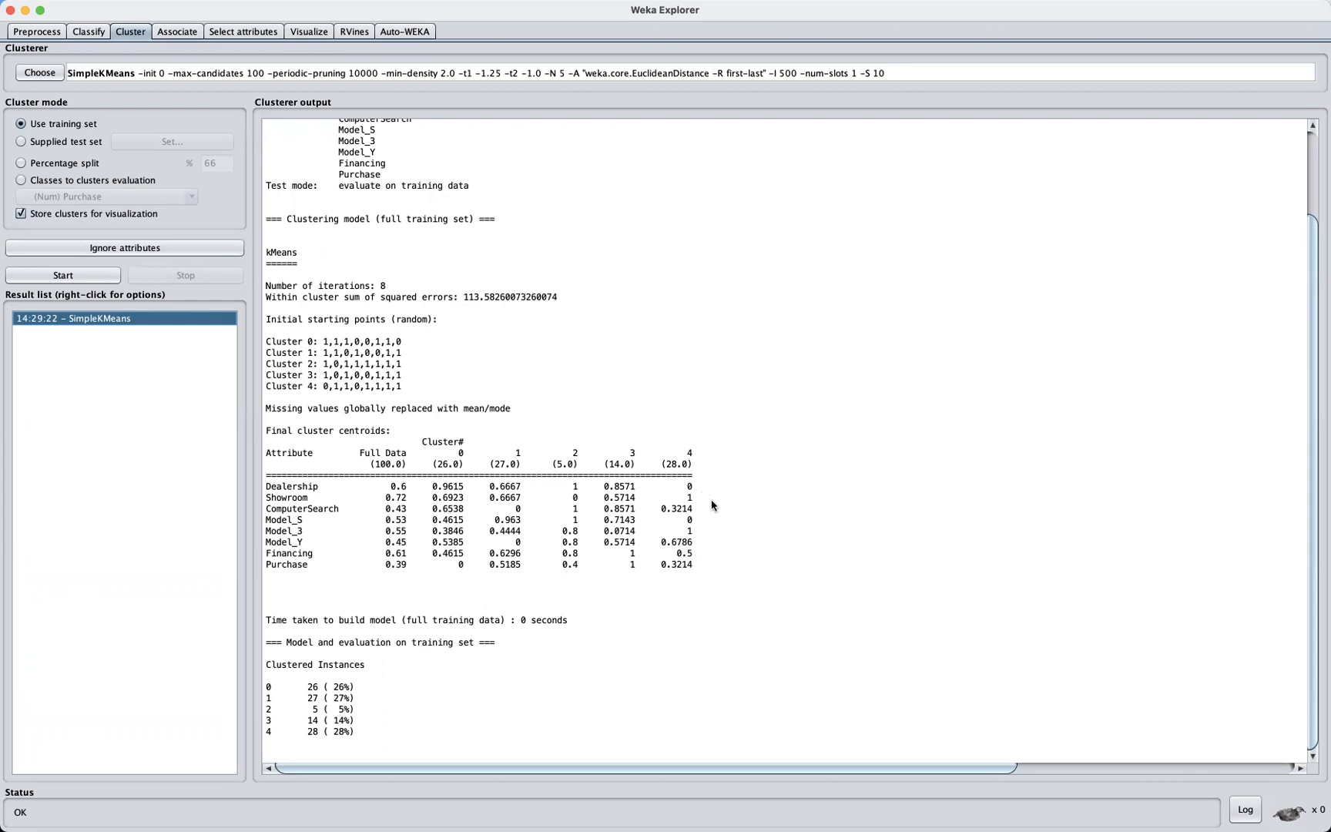
pyautogui.doubleClick(675, 543)
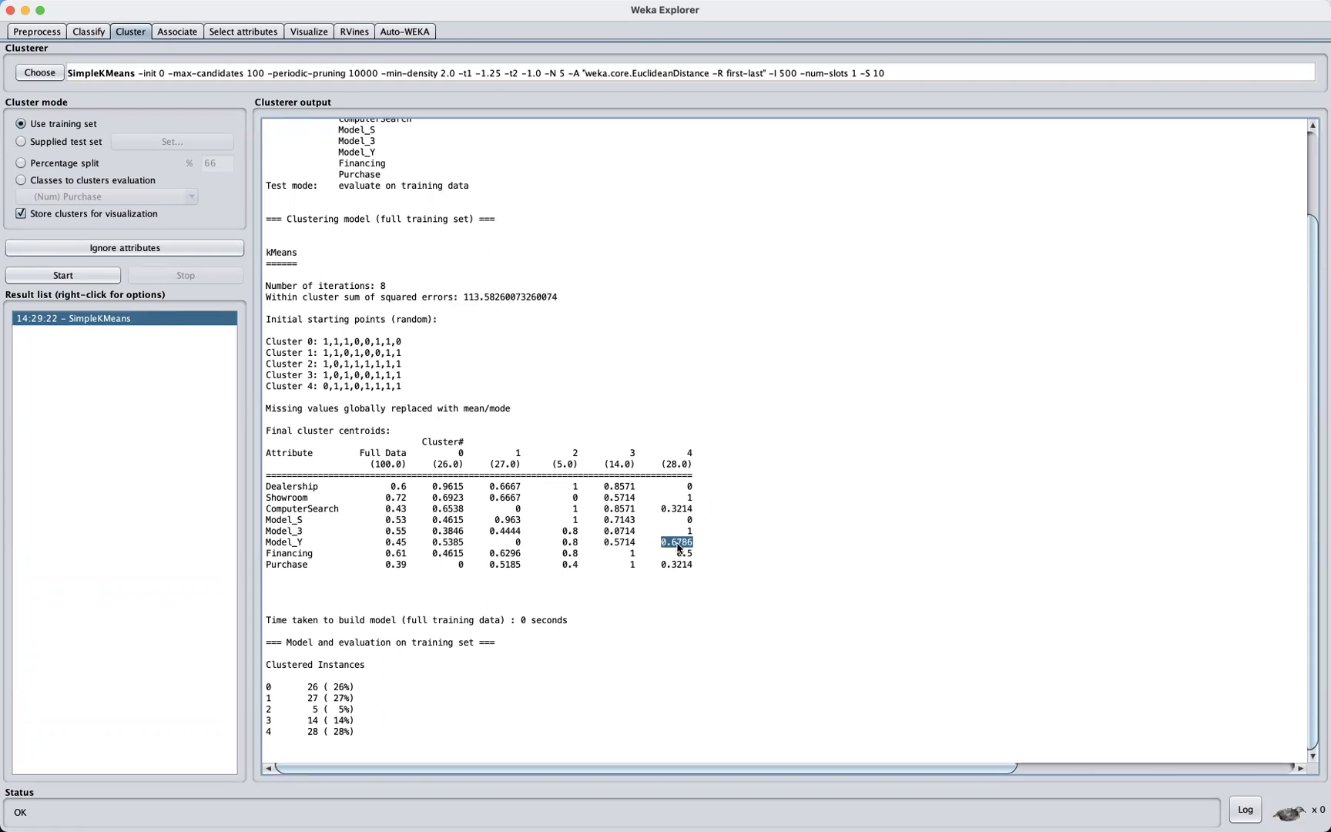
pyautogui.click(692, 533)
# Visualize the cluster assignments of the SimpleKMeans result and enlarge the plot window
pyautogui.rightClick(120, 319)
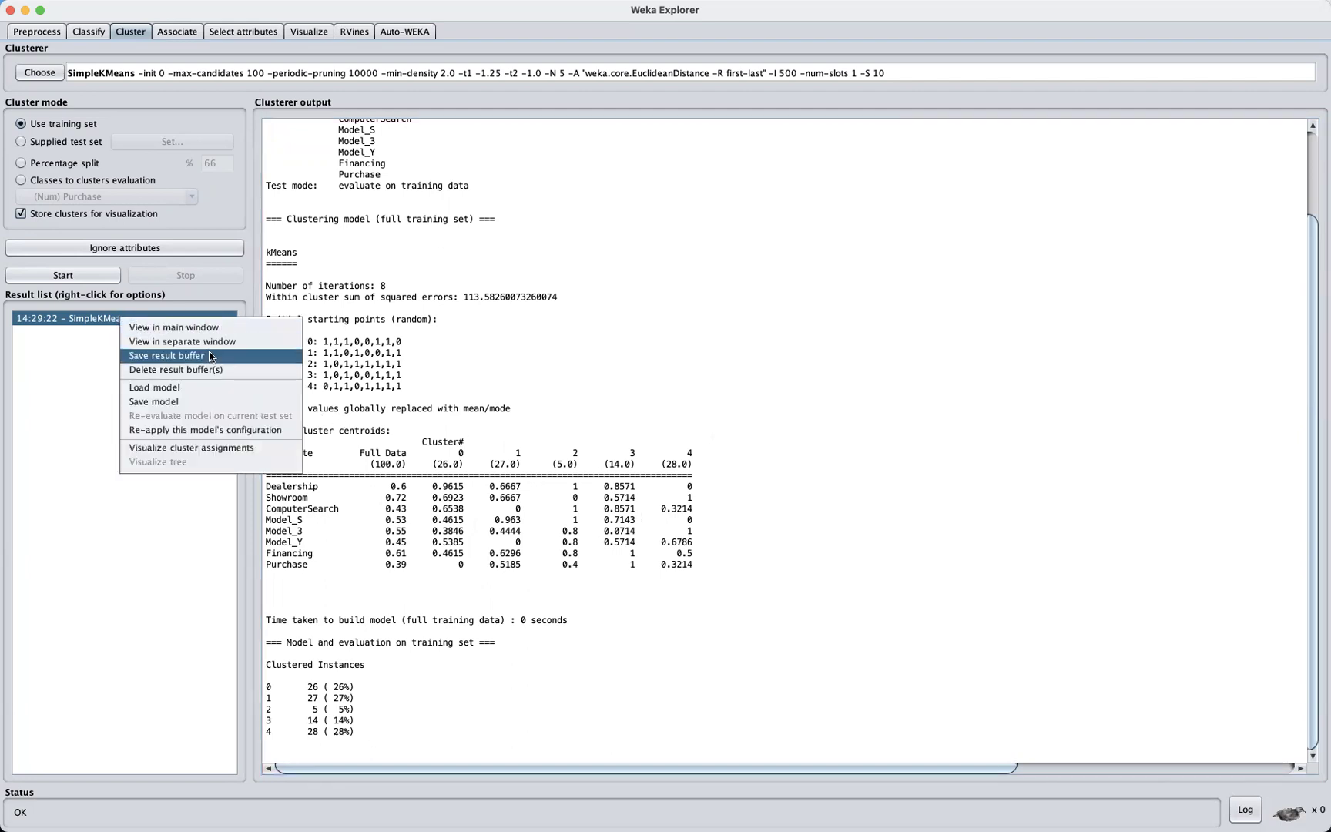
pyautogui.click(223, 449)
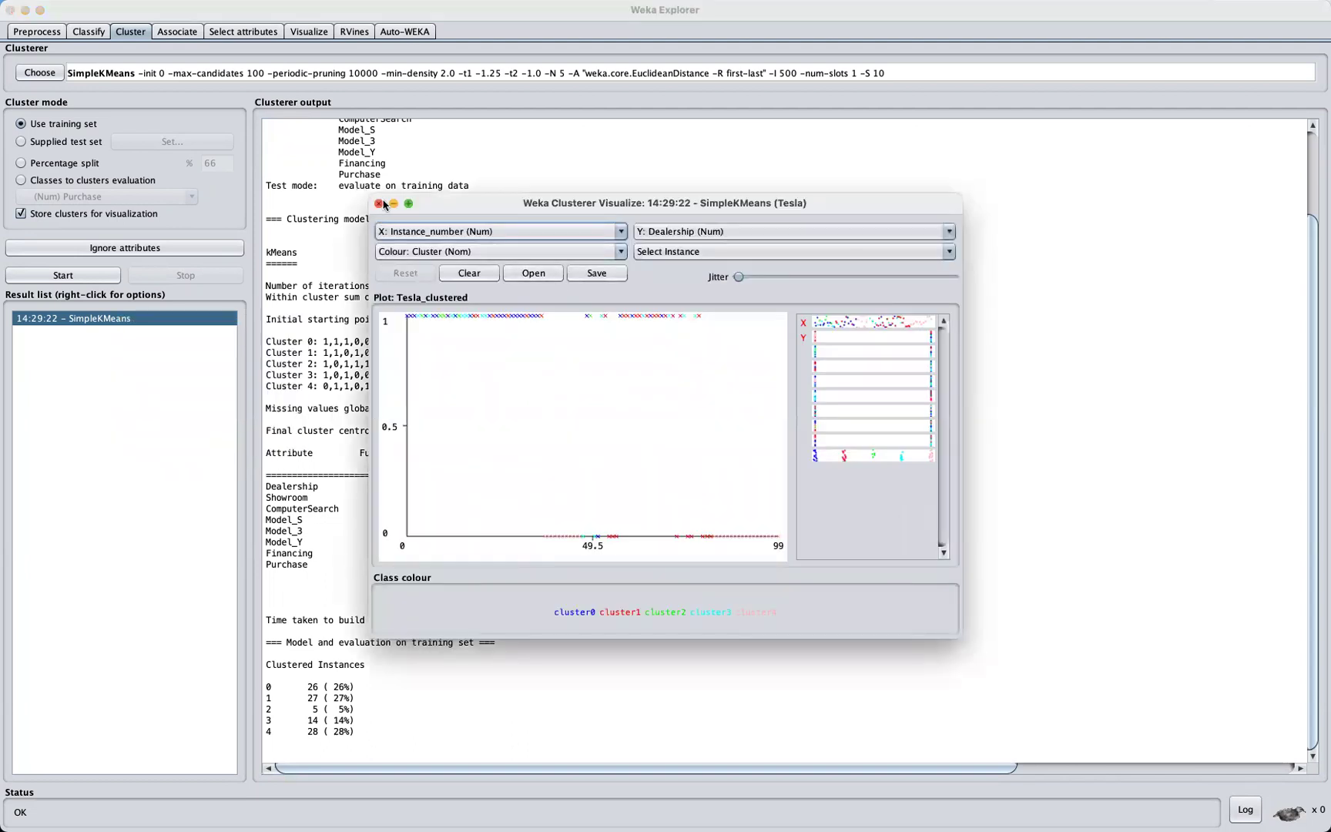
pyautogui.moveTo(373, 195); pyautogui.dragTo(247, 99)
pyautogui.moveTo(961, 636); pyautogui.dragTo(1160, 707)
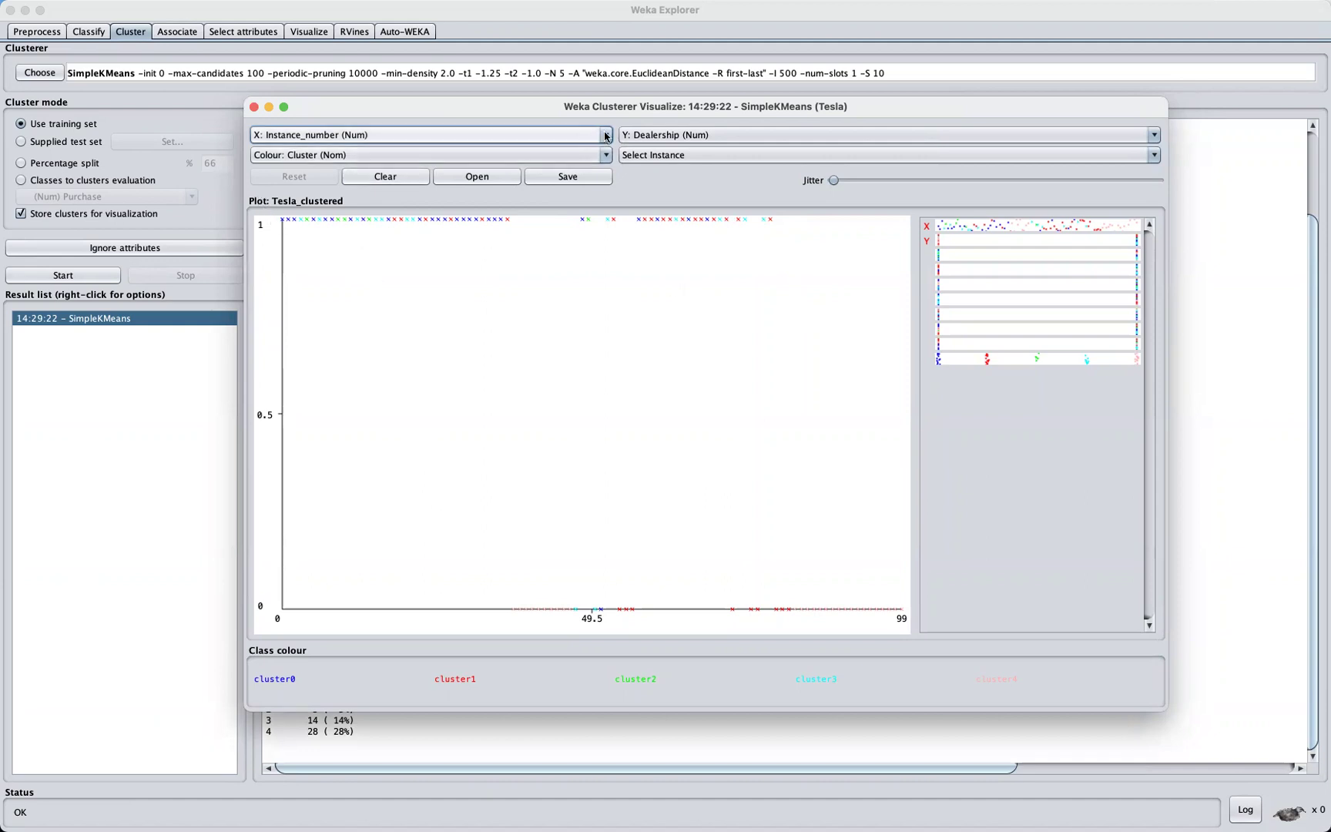
# Plot Model_S on the X axis against Purchase on the Y axis of the cluster visualization
pyautogui.click(606, 137)
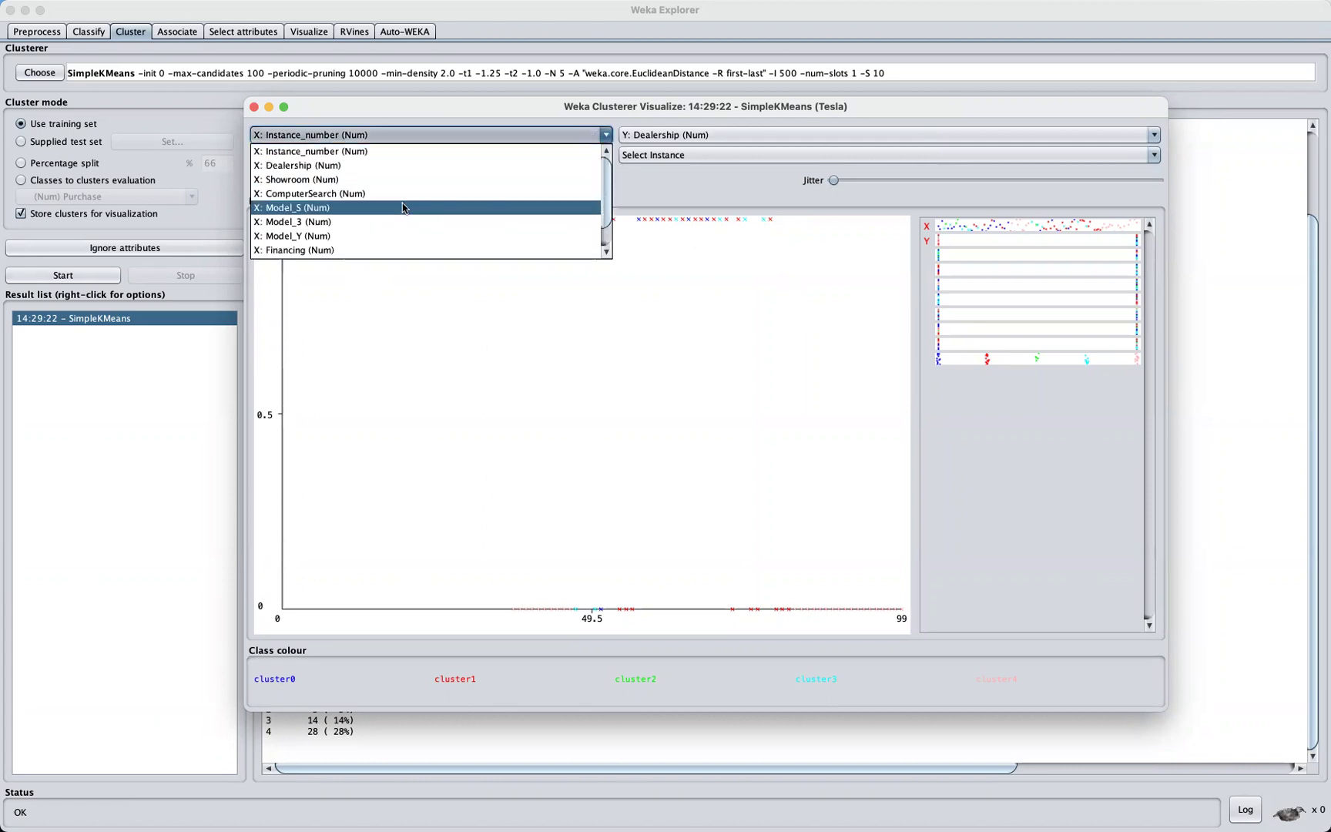
pyautogui.click(378, 209)
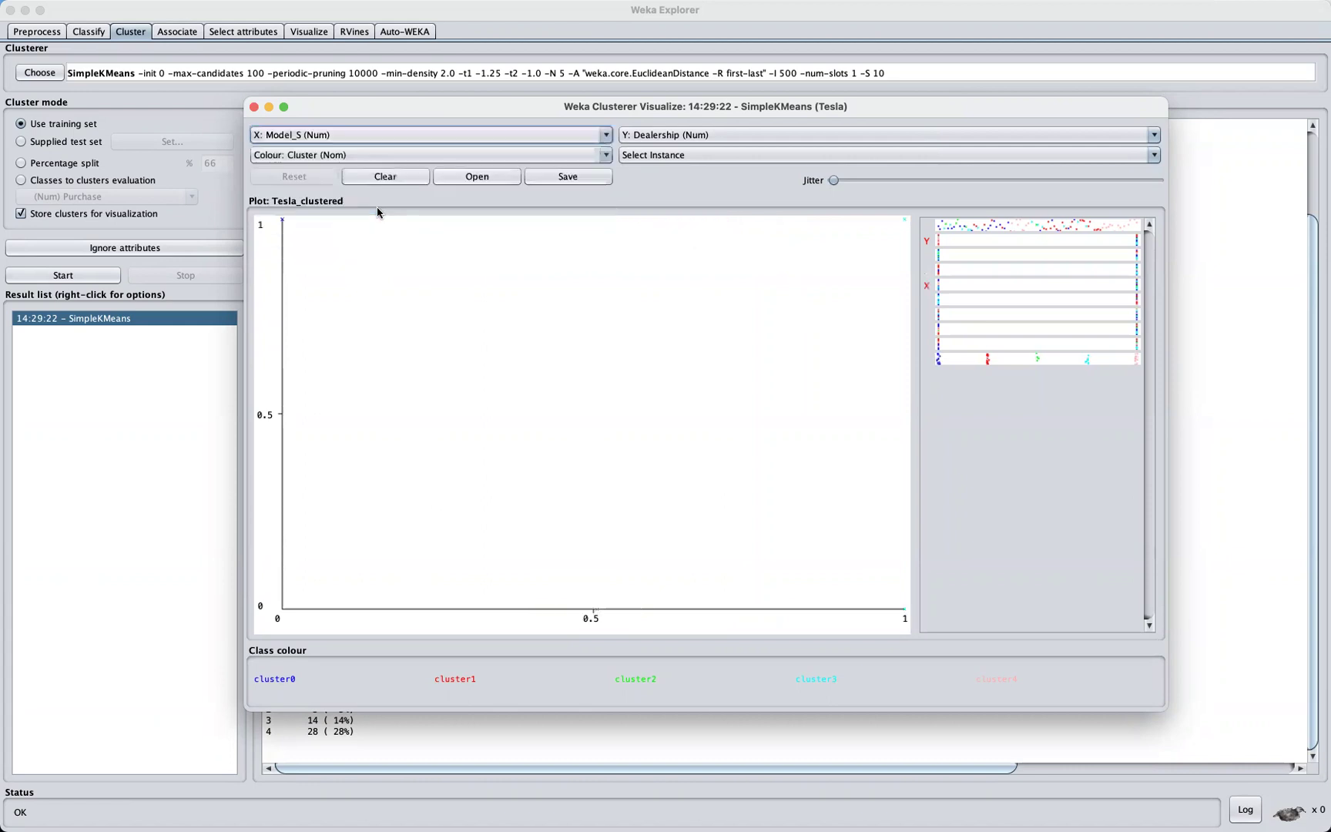
pyautogui.click(706, 136)
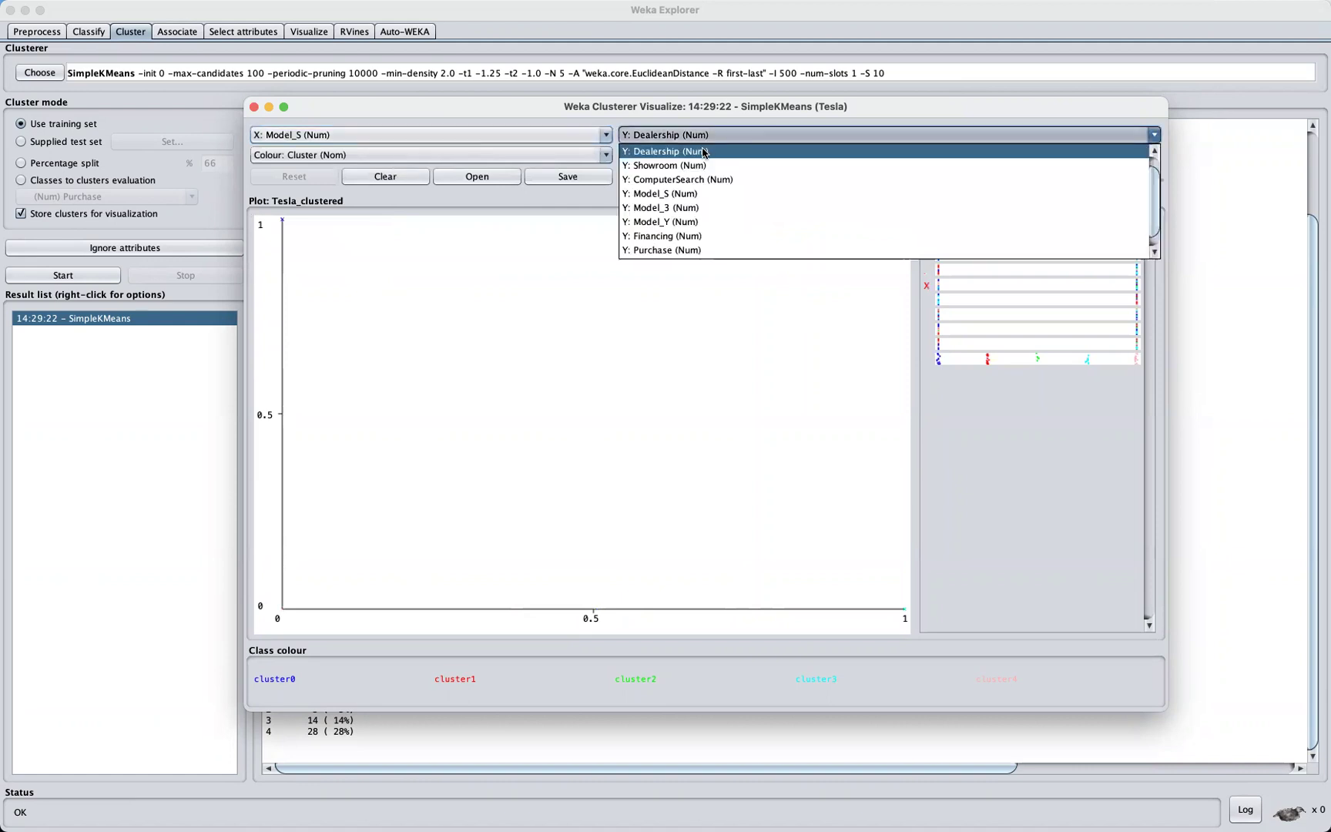
pyautogui.click(699, 250)
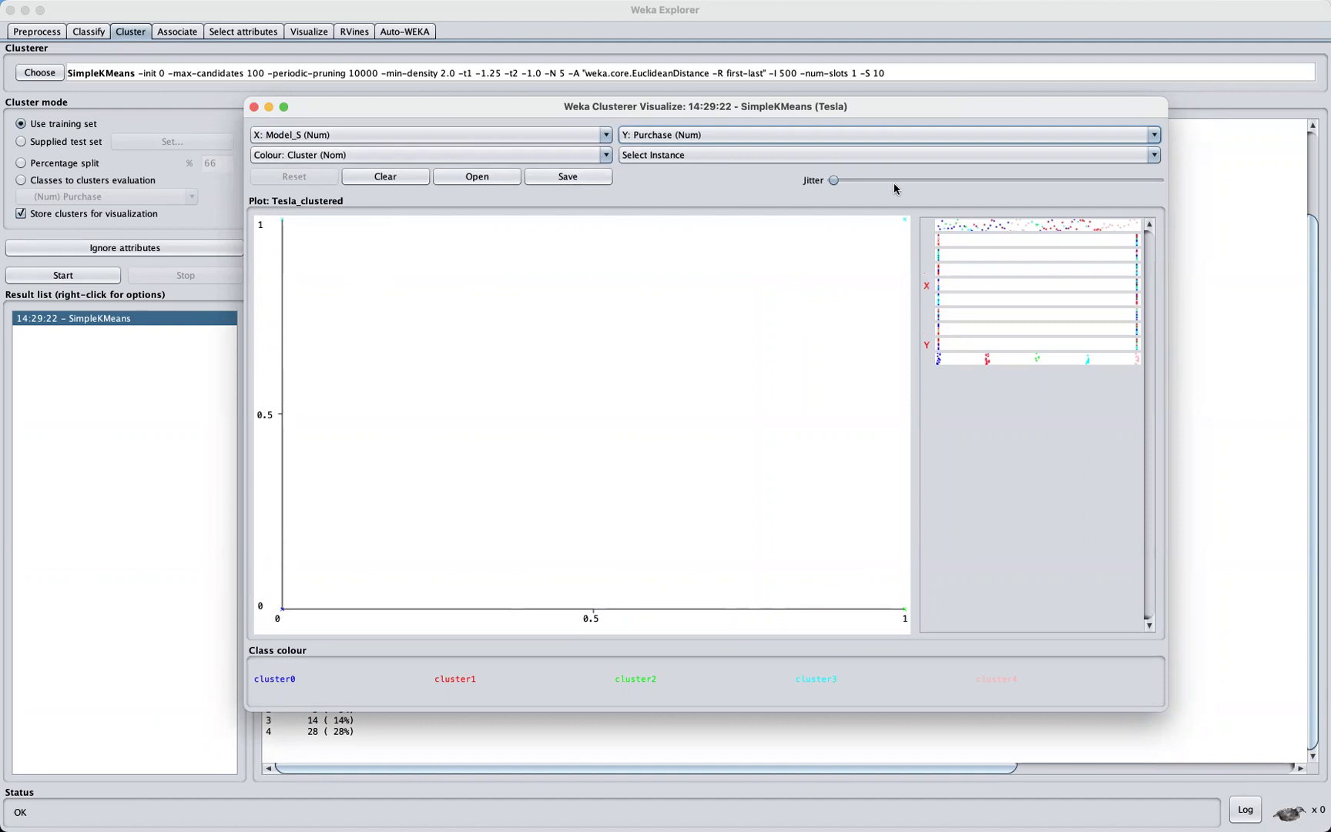
# Increase the plot's jitter to near its maximum to spread out the overlapping points
pyautogui.moveTo(873, 181); pyautogui.dragTo(945, 188)
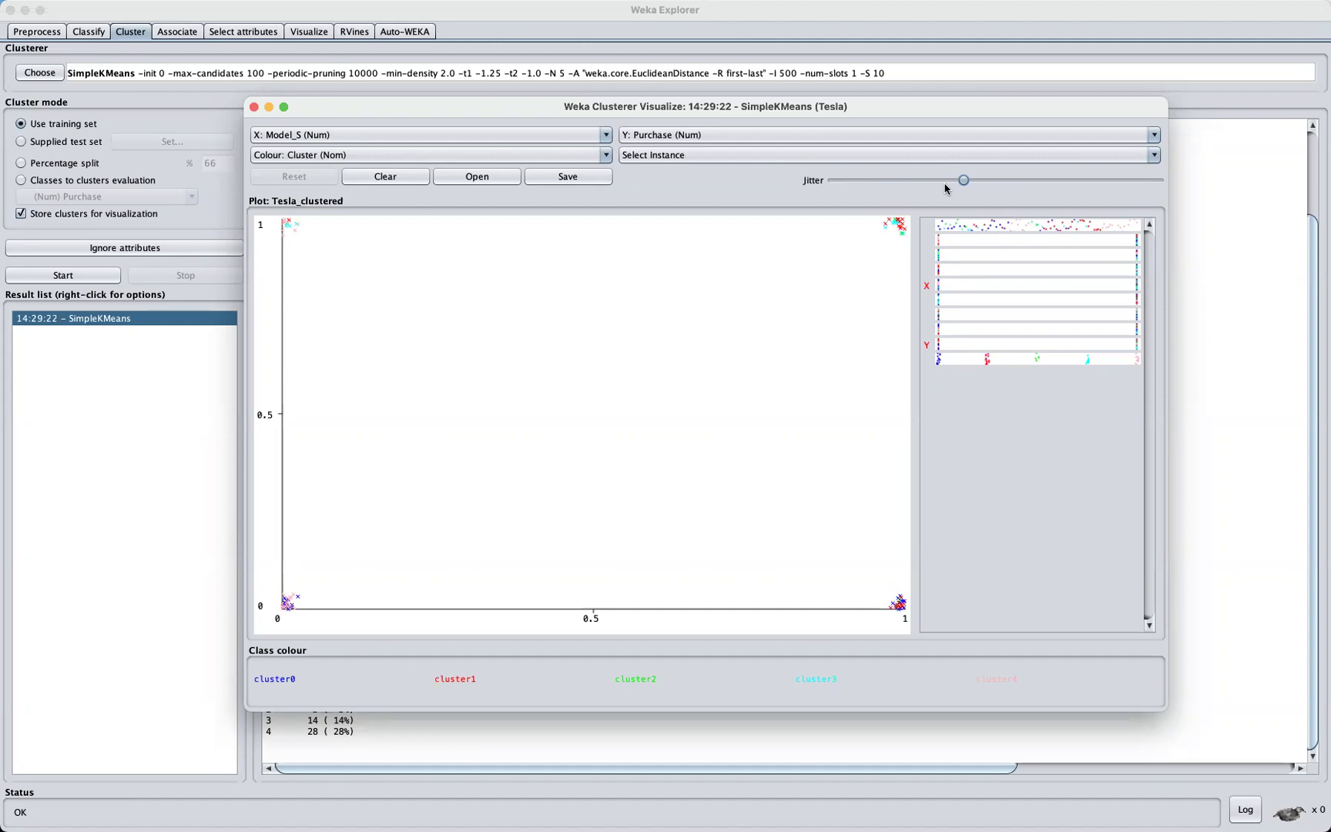
pyautogui.click(1049, 184)
pyautogui.click(1074, 185)
pyautogui.click(1092, 183)
pyautogui.click(1093, 184)
pyautogui.click(1113, 185)
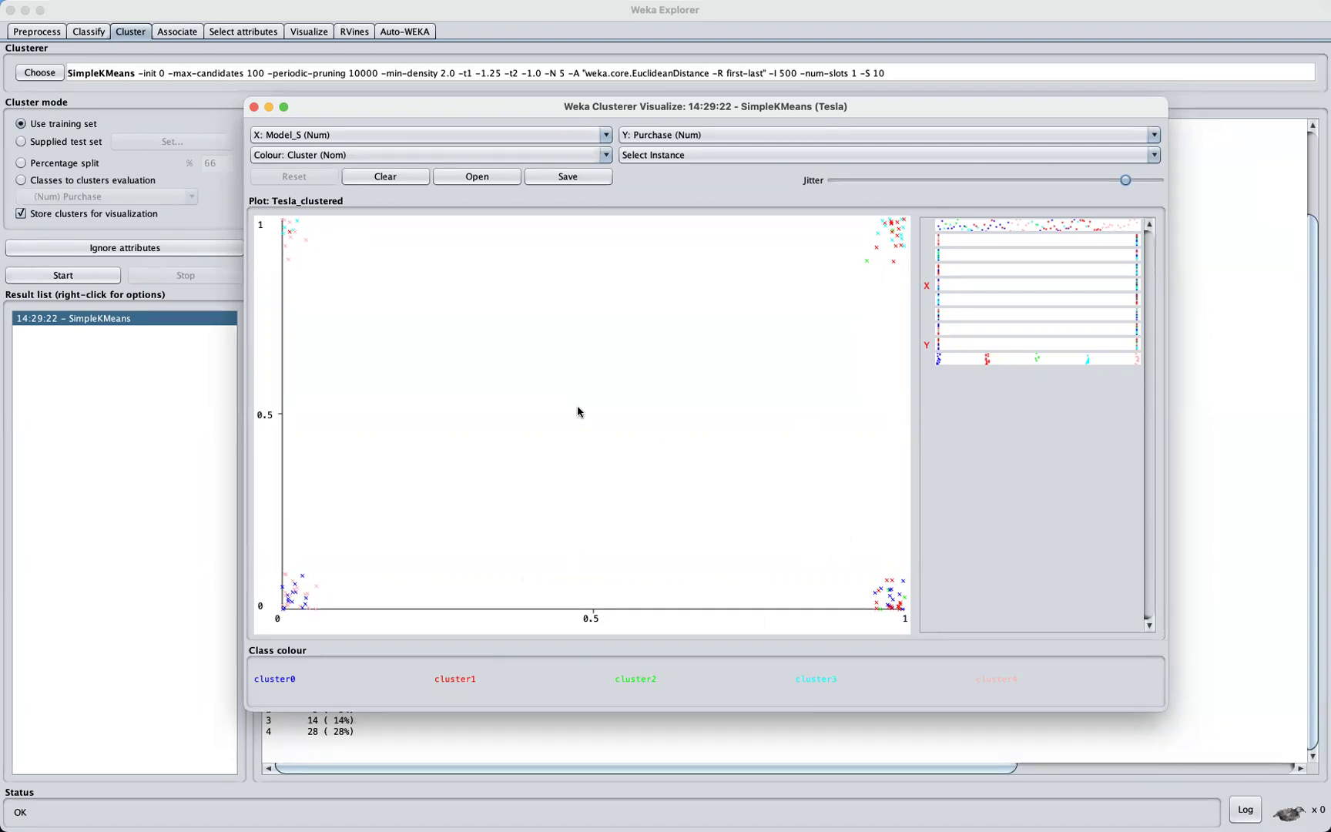
# Narrow the cluster visualization window so the final centroids table can be read beside the plot
pyautogui.moveTo(245, 269); pyautogui.dragTo(657, 273)
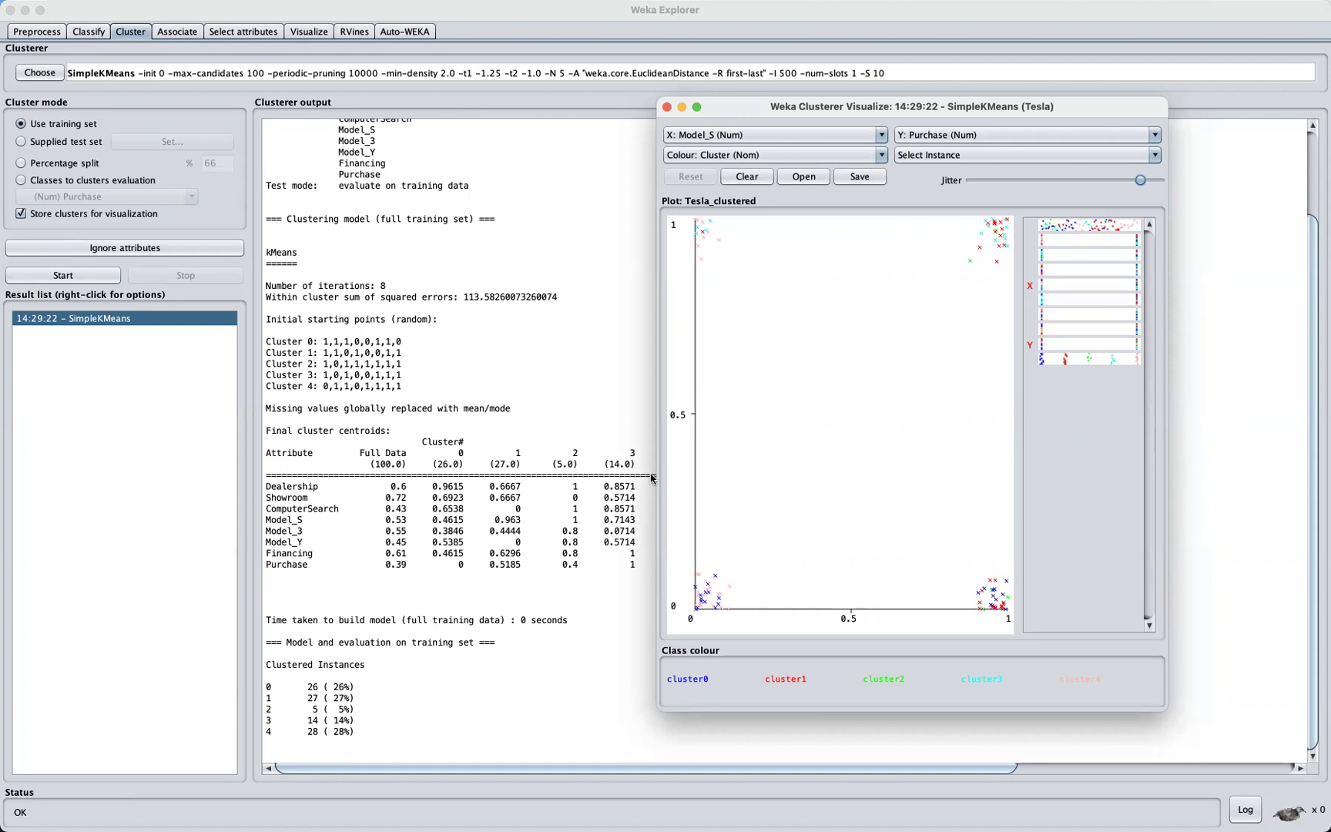
pyautogui.hscroll(2, 651, 478)
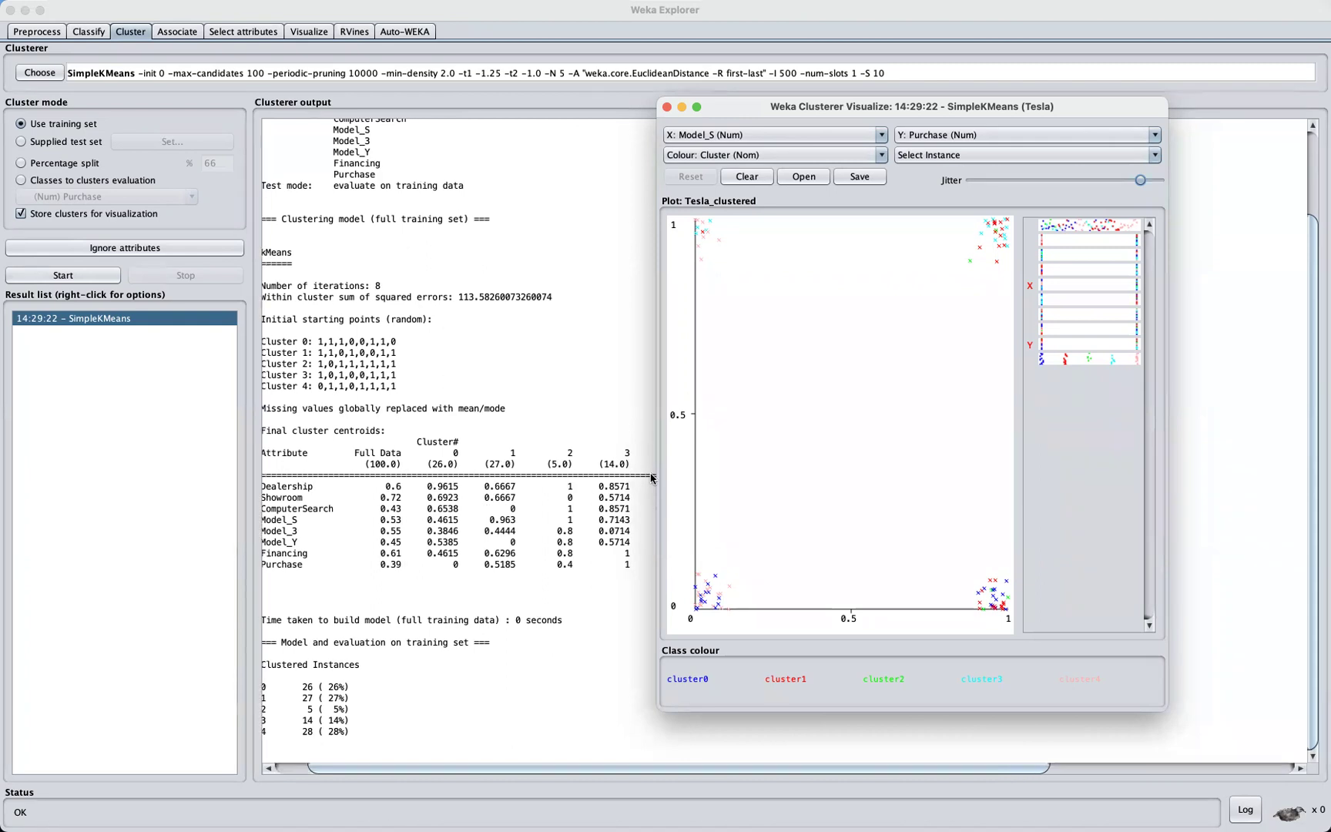